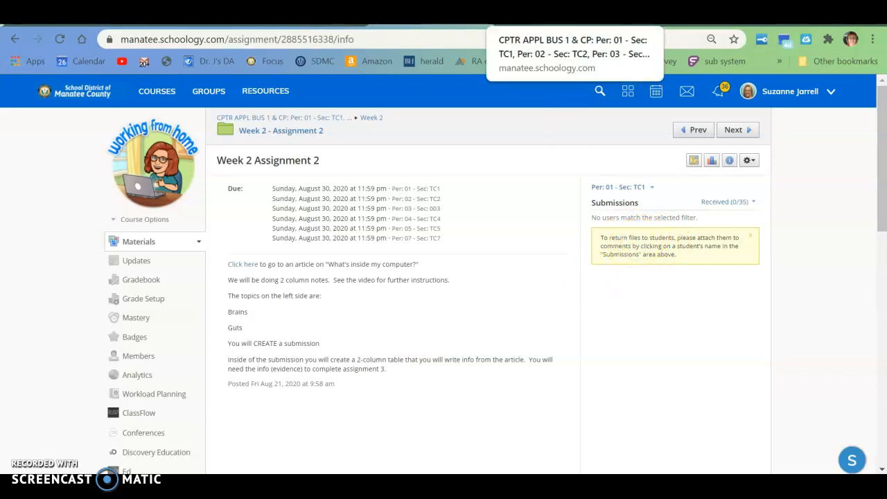
- Bring up the Create Page form, review the Snipping Tool capture of the Upload dialog over it, and minimize the capture
{"action": "left_click", "coordinate": [659, 14]}
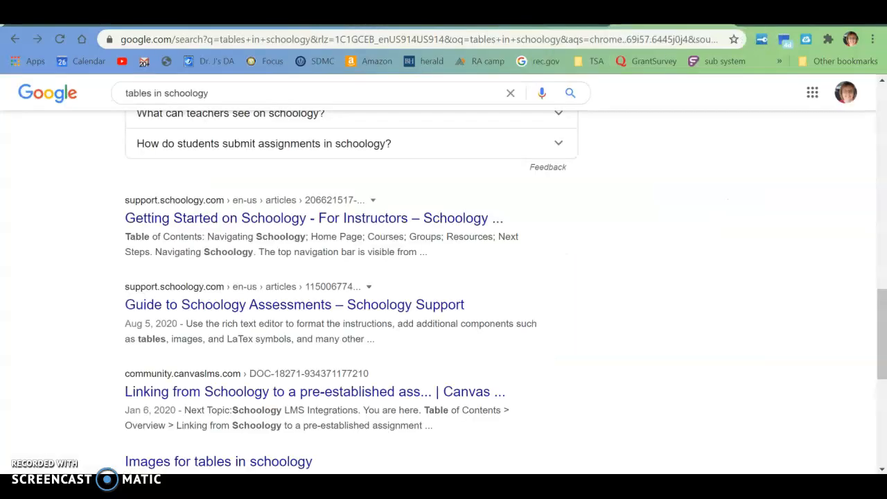
{"action": "left_click", "coordinate": [551, 14]}
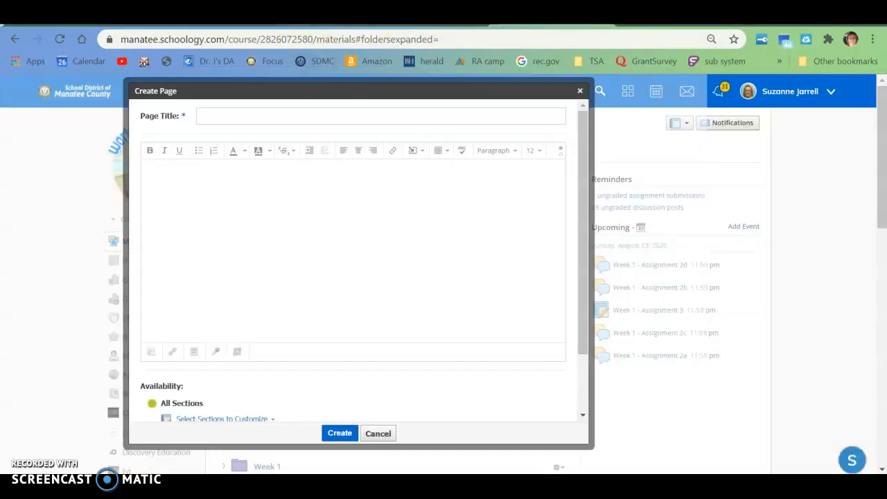
{"action": "left_click", "coordinate": [546, 487]}
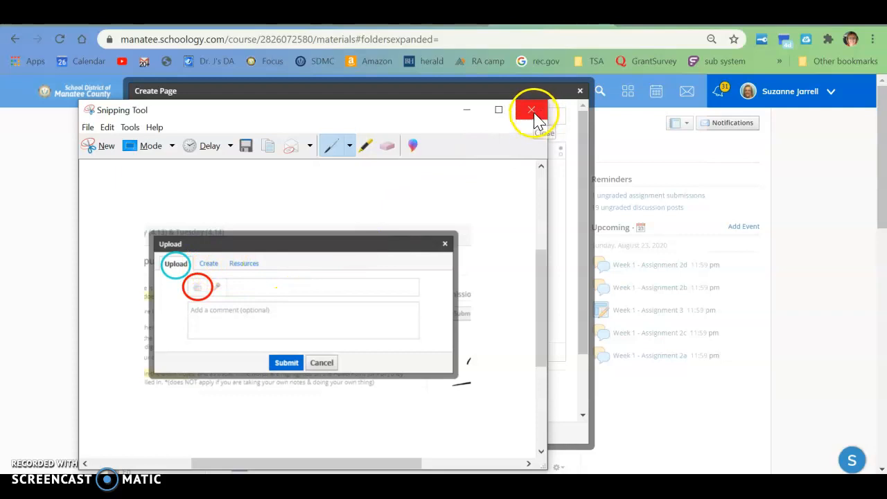
{"action": "left_click", "coordinate": [467, 110]}
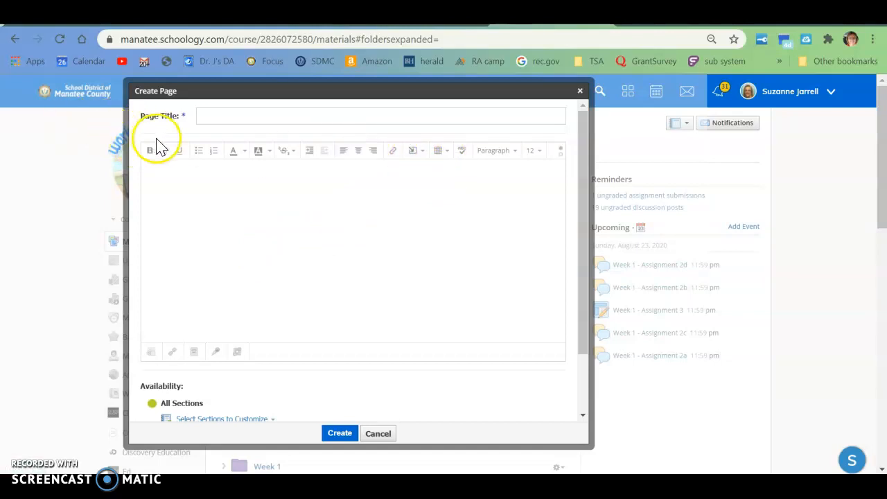
- Insert a table with 2 columns and 10 rows in the page body
{"action": "left_click", "coordinate": [439, 155]}
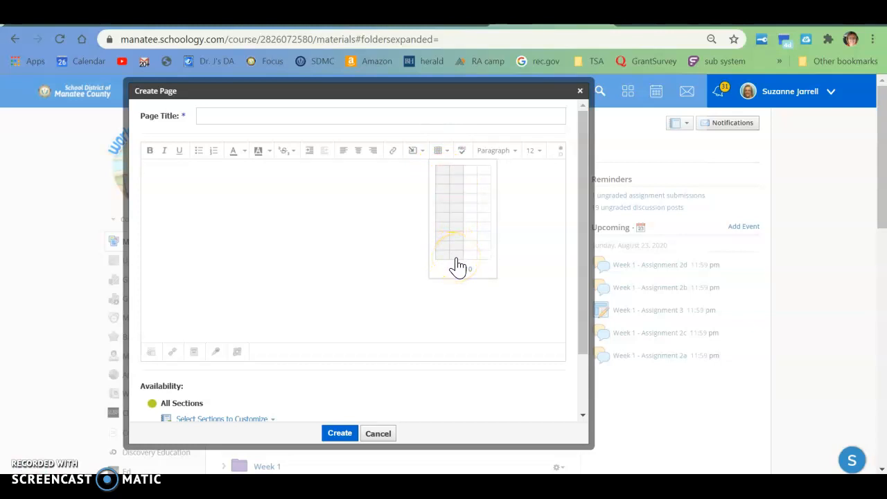
{"action": "left_click", "coordinate": [459, 263]}
{"action": "left_click", "coordinate": [459, 263]}
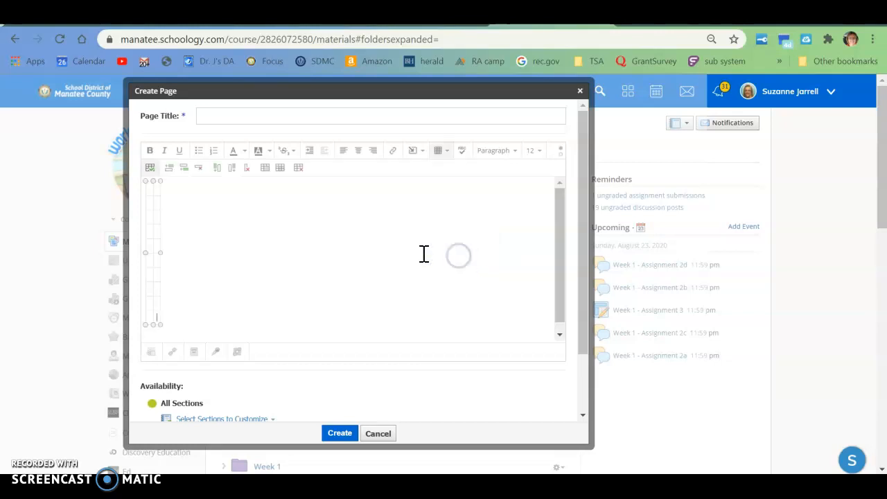
- Enter Guts in the first row and Brains in the sixth row of the table's first column
{"action": "left_click", "coordinate": [151, 200]}
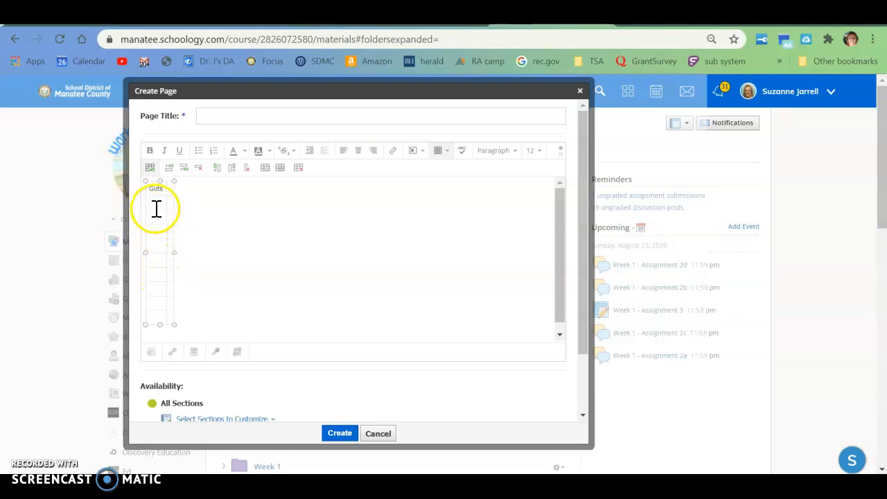
{"action": "left_click", "coordinate": [155, 258]}
{"action": "type", "text": "Brains"}
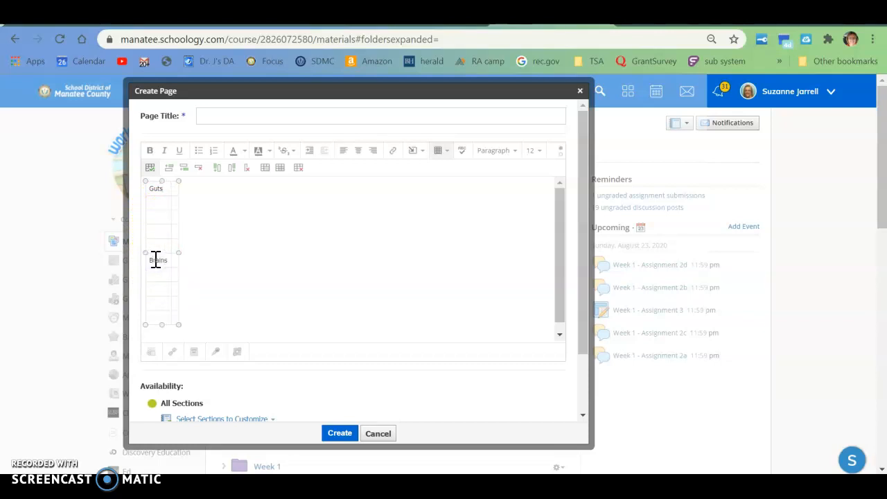
- Try to stretch the notes table across most of the editor's width and undo the resize
{"action": "left_click_drag", "start_coordinate": [180, 253], "coordinate": [588, 262]}
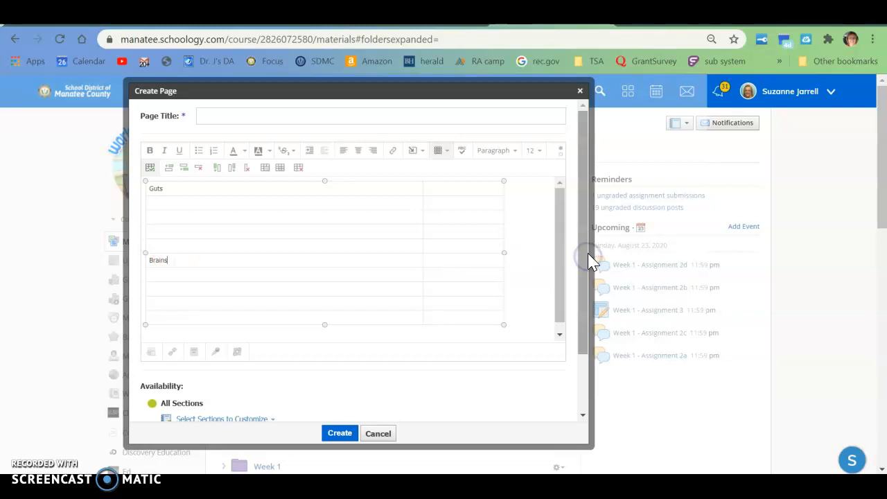
{"action": "key", "text": "ctrl+z"}
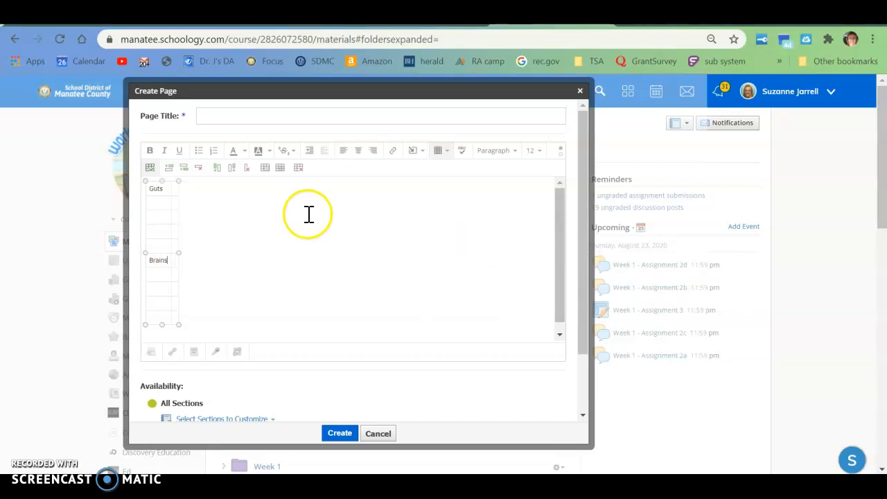
{"action": "left_click", "coordinate": [172, 191]}
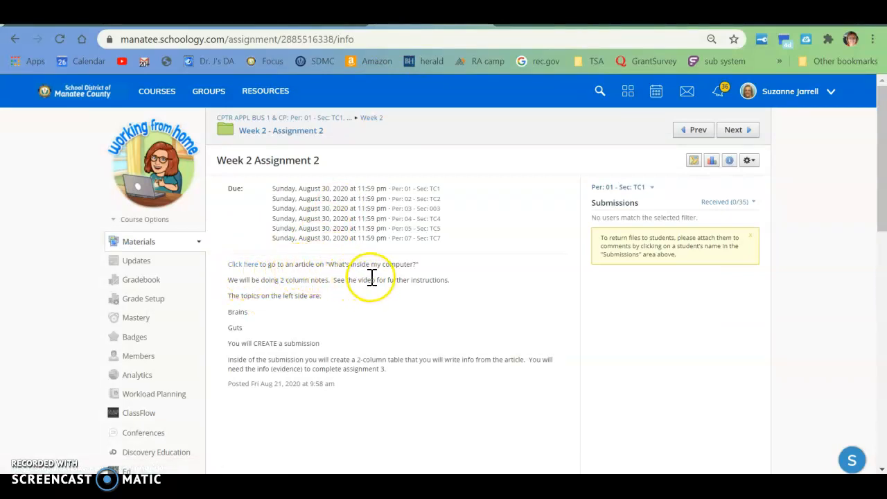
- Open the "What's inside my computer?" article linked in Week 2 Assignment 2 and examine its first page for the brains and guts categories
{"action": "left_click", "coordinate": [241, 264]}
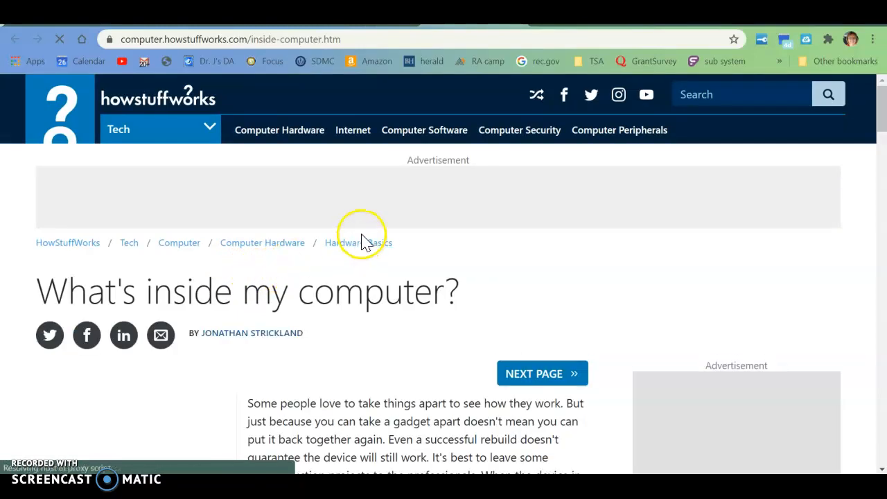
{"action": "scroll", "coordinate": [362, 242], "scroll_direction": "down", "scroll_amount": 3}
{"action": "scroll", "coordinate": [212, 283], "scroll_direction": "down", "scroll_amount": 5}
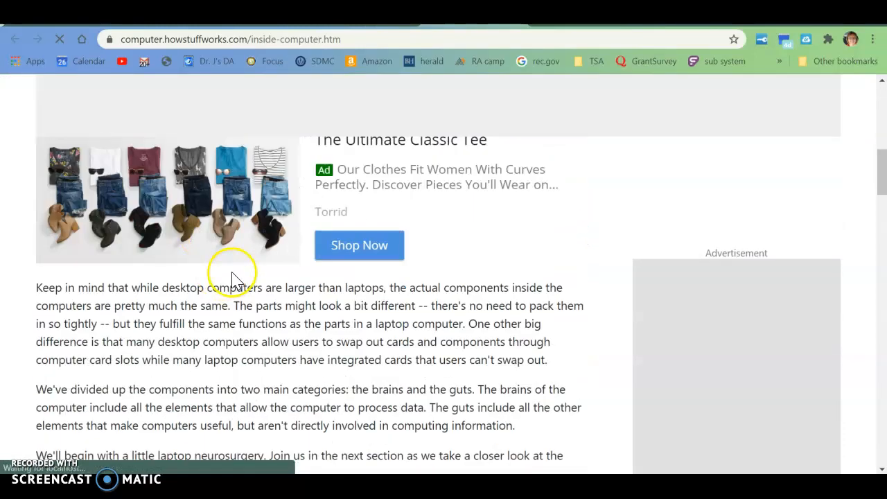
{"action": "scroll", "coordinate": [238, 276], "scroll_direction": "down", "scroll_amount": 4}
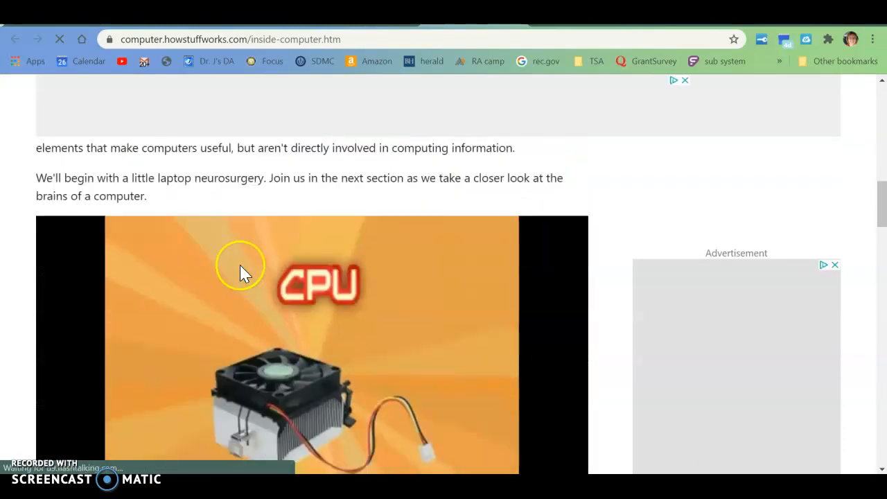
{"action": "scroll", "coordinate": [603, 178], "scroll_direction": "down", "scroll_amount": 3}
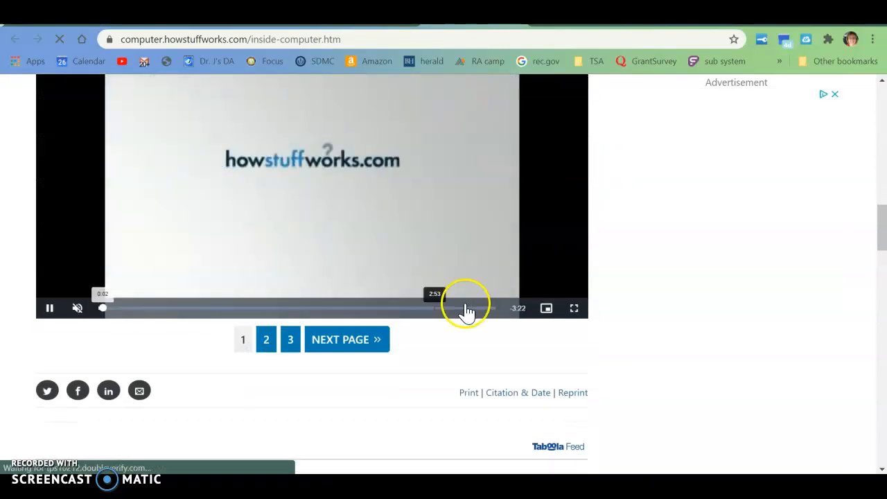
{"action": "scroll", "coordinate": [312, 336], "scroll_direction": "up", "scroll_amount": 7}
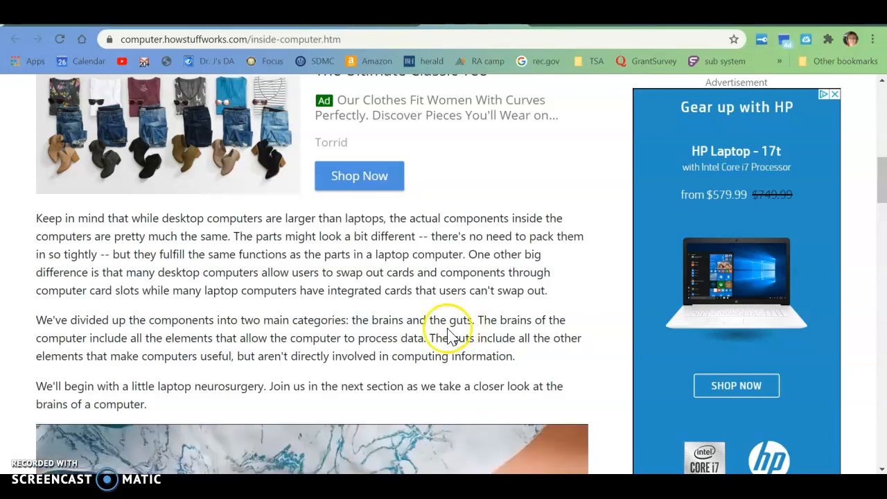
- Go to page 2 of the article and read The Computer Brain section for the term motherboard
{"action": "scroll", "coordinate": [185, 375], "scroll_direction": "down", "scroll_amount": 1}
{"action": "scroll", "coordinate": [186, 374], "scroll_direction": "down", "scroll_amount": 5}
{"action": "left_click", "coordinate": [269, 409]}
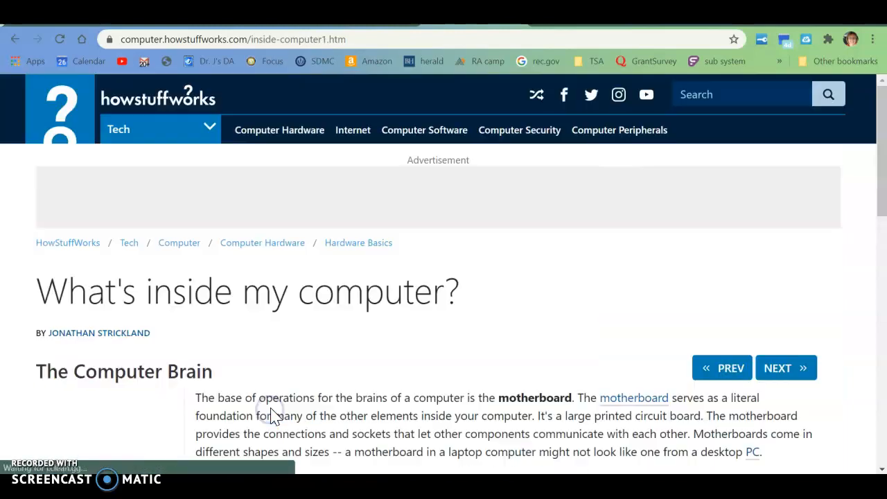
{"action": "scroll", "coordinate": [271, 388], "scroll_direction": "down", "scroll_amount": 3}
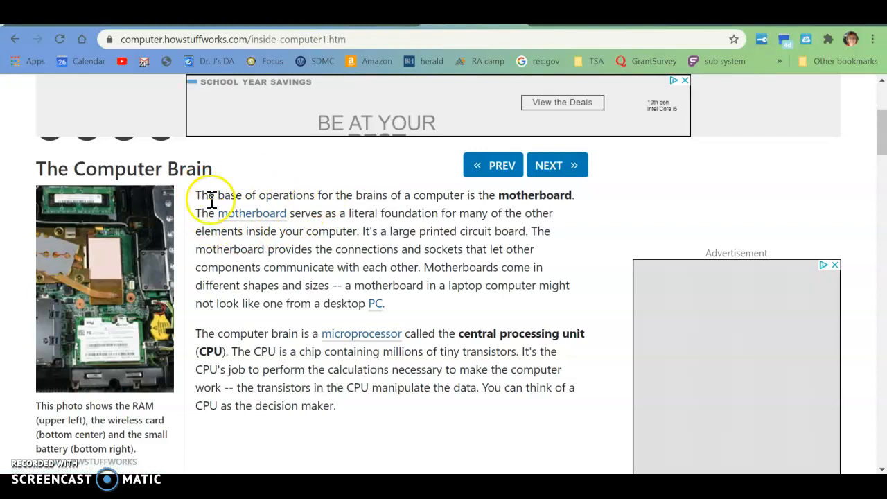
{"action": "double_click", "coordinate": [257, 218]}
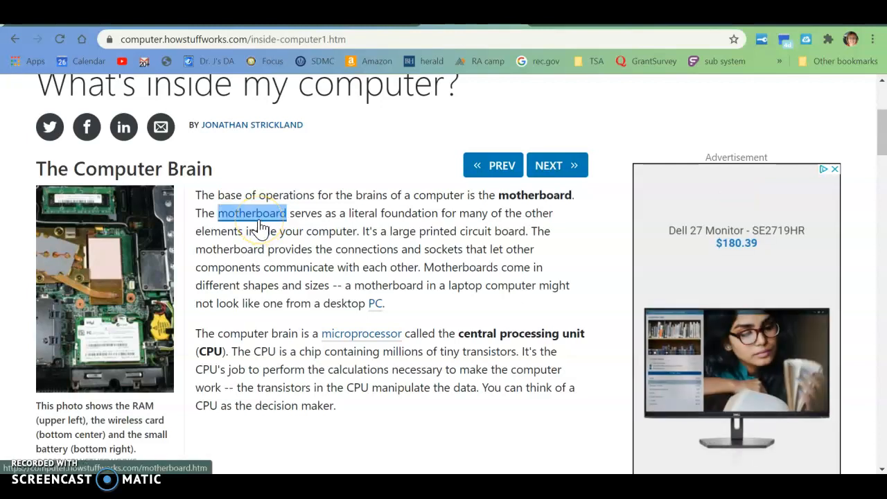
{"action": "left_click", "coordinate": [469, 124]}
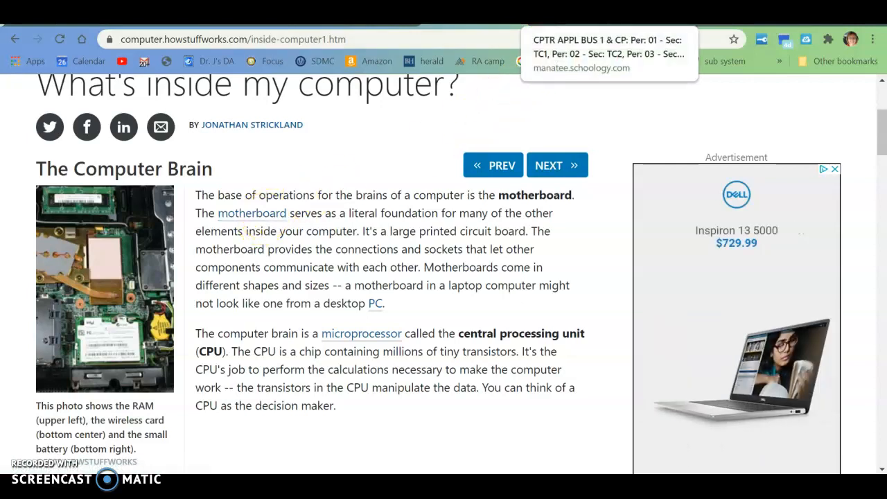
- Return to the Create Page form and enter motherboard in the second column beside Brains
{"action": "left_click", "coordinate": [568, 21]}
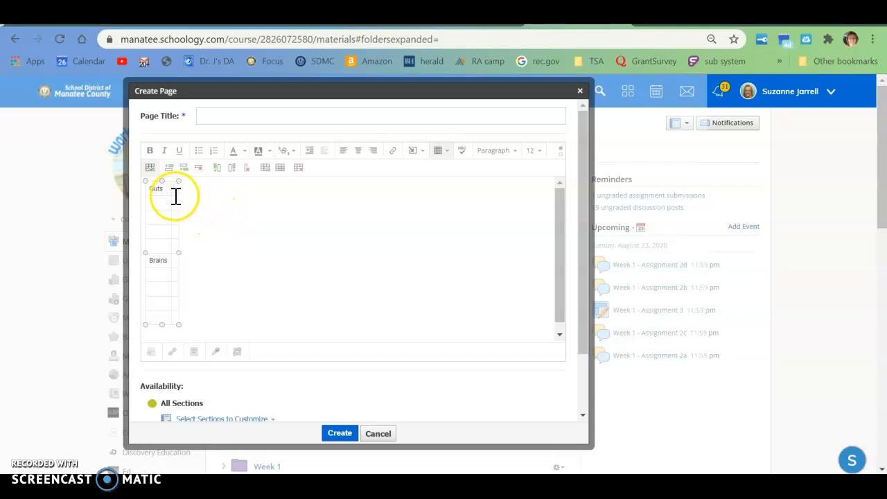
{"action": "left_click", "coordinate": [172, 261]}
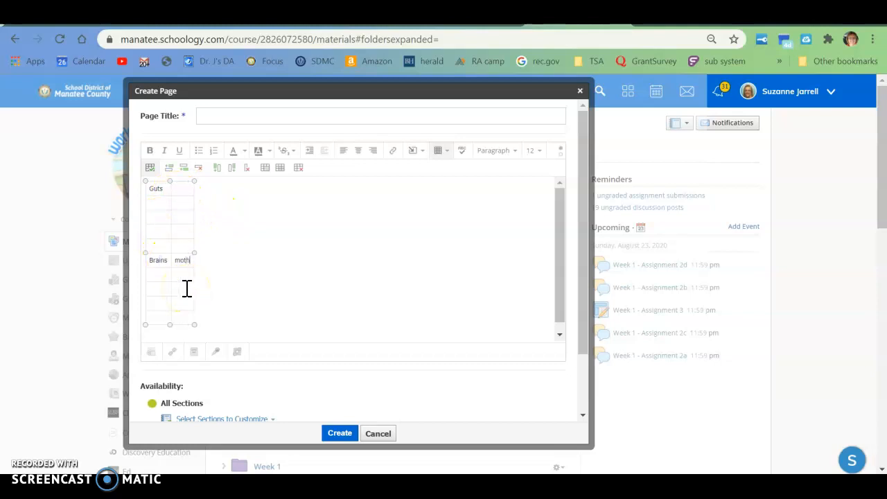
{"action": "left_click", "coordinate": [177, 286]}
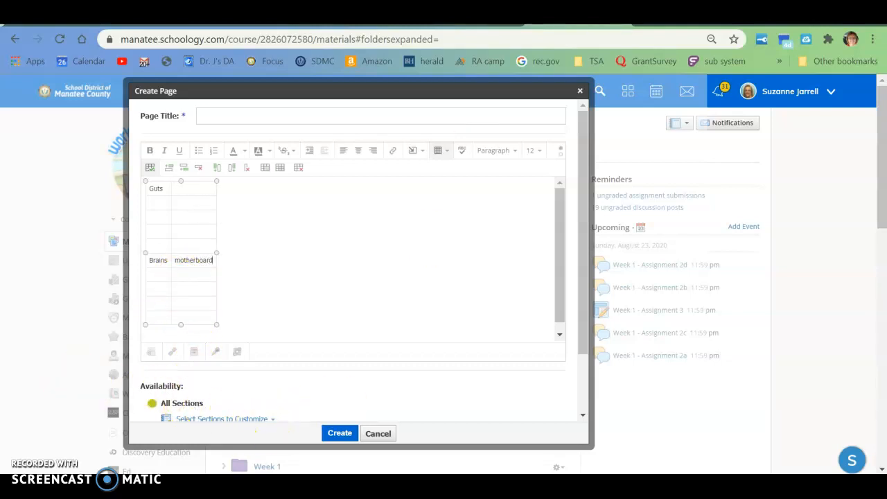
- Recheck The Computer Brain section of the article and insert three blank rows above the Brains row of the notes table
{"action": "left_click", "coordinate": [471, 25]}
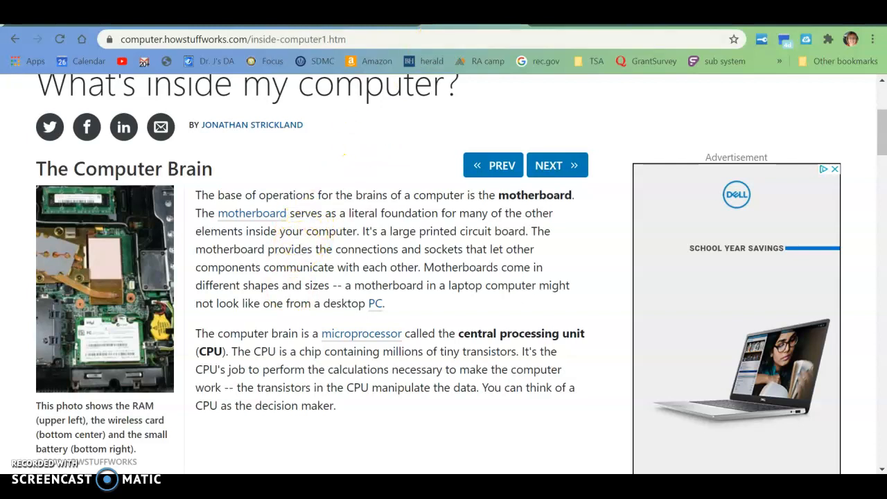
{"action": "left_click", "coordinate": [419, 25]}
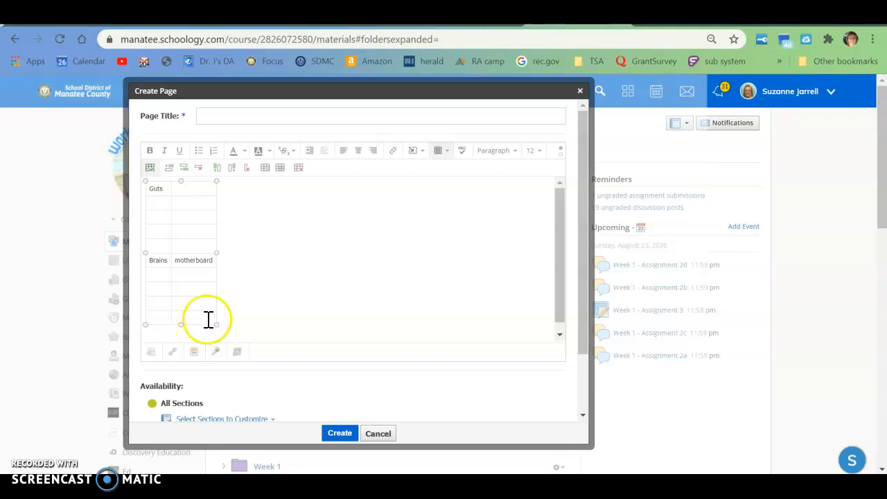
{"action": "left_click", "coordinate": [168, 169]}
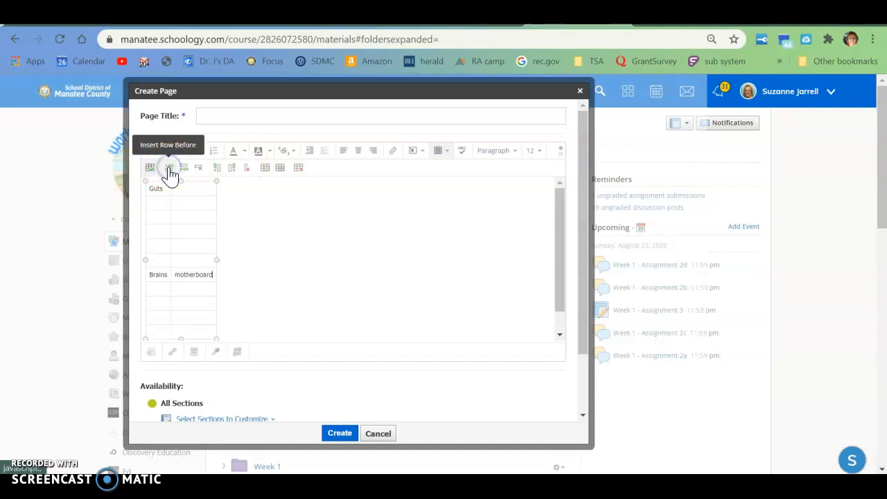
{"action": "left_click", "coordinate": [169, 169]}
{"action": "left_click", "coordinate": [169, 169]}
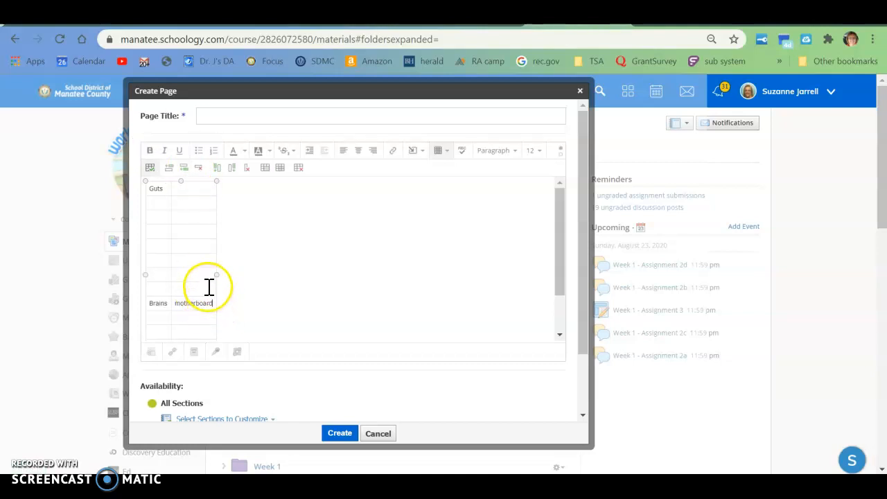
- Add three blank rows below the last row of the notes table and try to create the page
{"action": "scroll", "coordinate": [211, 284], "scroll_direction": "down", "scroll_amount": 2}
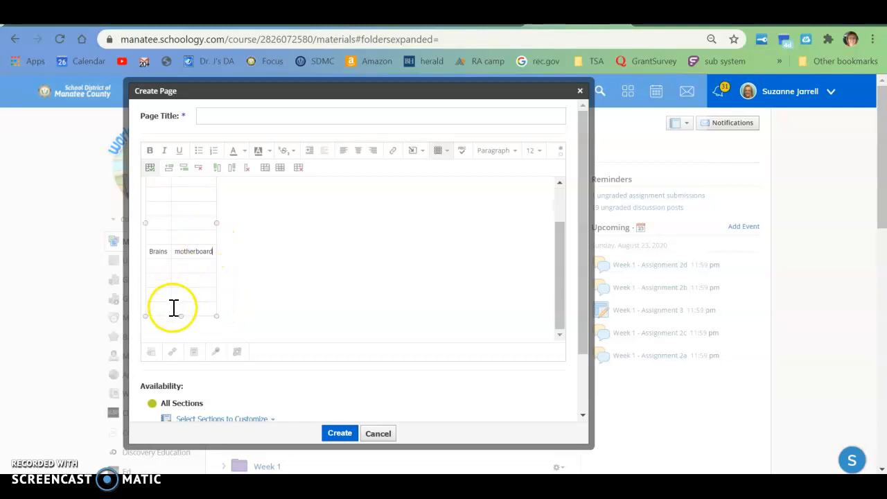
{"action": "left_click", "coordinate": [184, 168]}
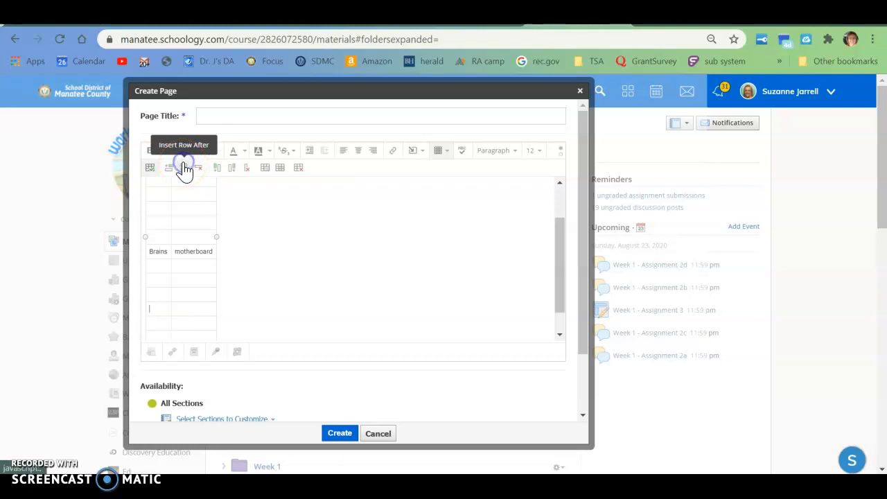
{"action": "scroll", "coordinate": [253, 266], "scroll_direction": "down", "scroll_amount": 2}
{"action": "scroll", "coordinate": [253, 265], "scroll_direction": "up", "scroll_amount": 4}
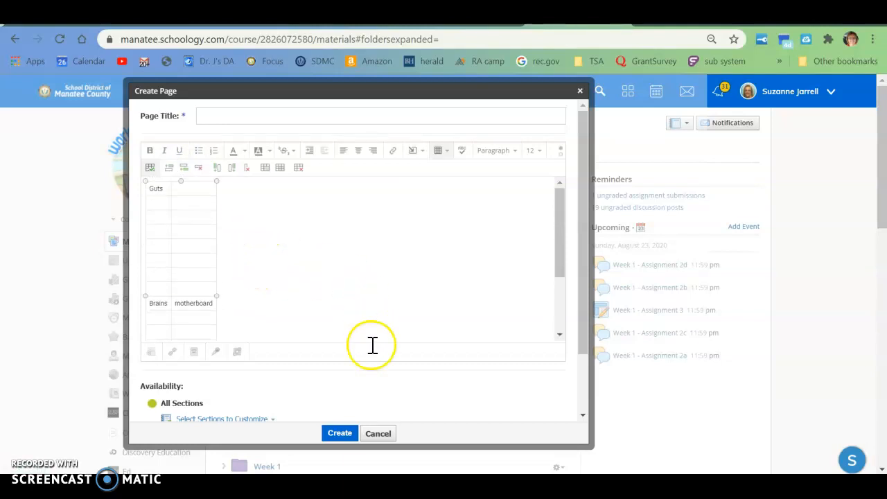
{"action": "left_click", "coordinate": [340, 441]}
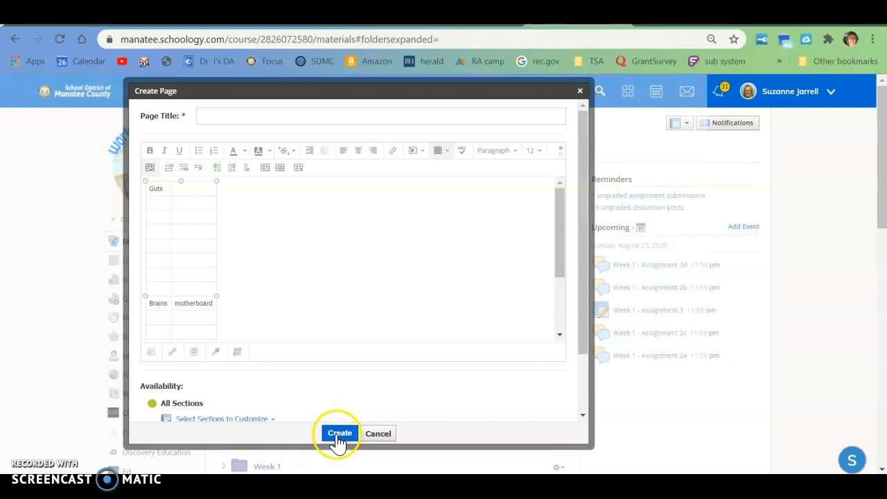